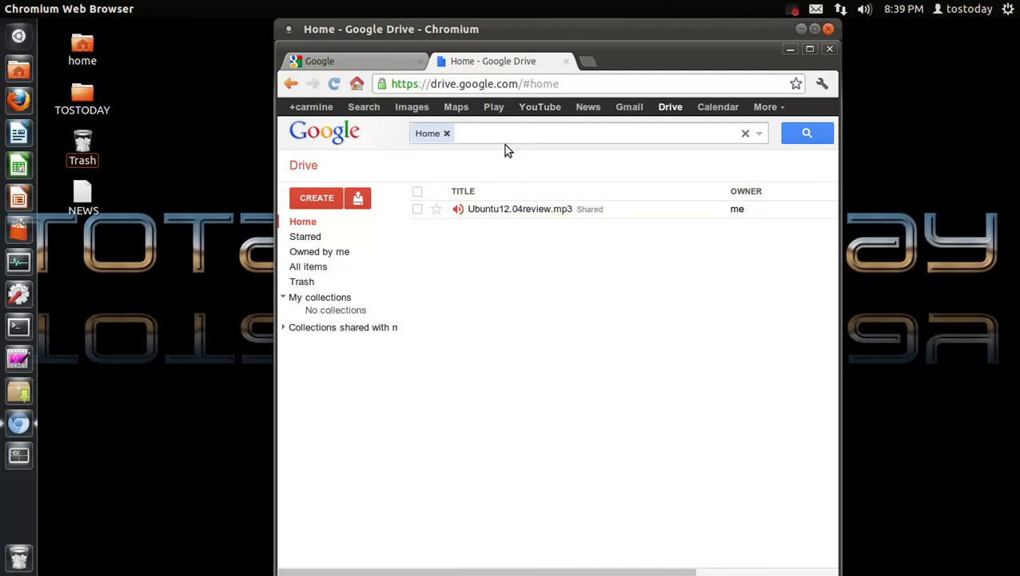
Drag the NEWS desktop file into Drive Home and upload it without conversion
{"action": "left_click_drag", "start_coordinate": [645, 569], "coordinate": [512, 572]}
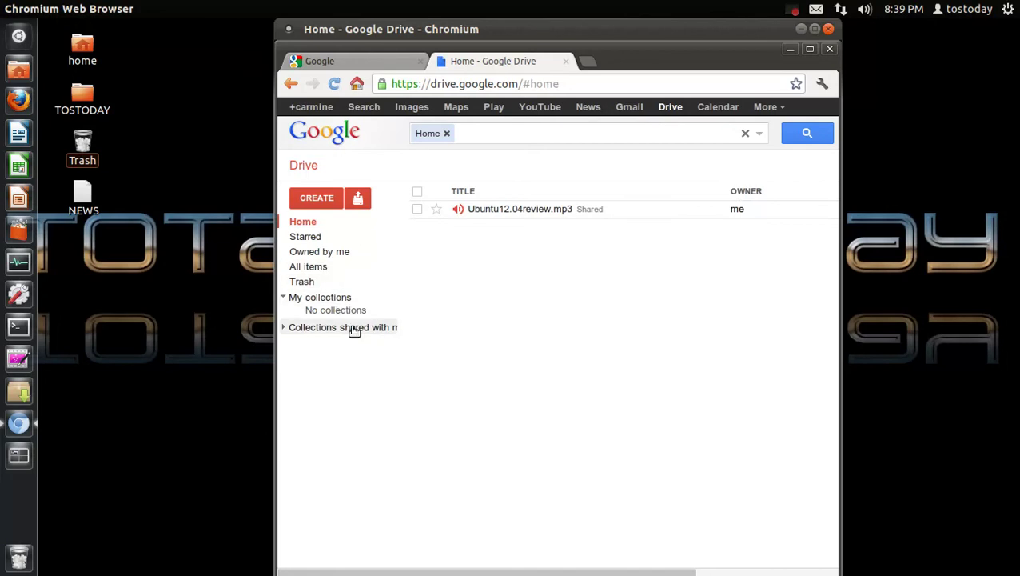
{"action": "mouse_move", "coordinate": [508, 571]}
{"action": "left_mouse_down"}
{"action": "mouse_move", "coordinate": [573, 572]}
{"action": "mouse_move", "coordinate": [513, 573]}
{"action": "left_mouse_up"}
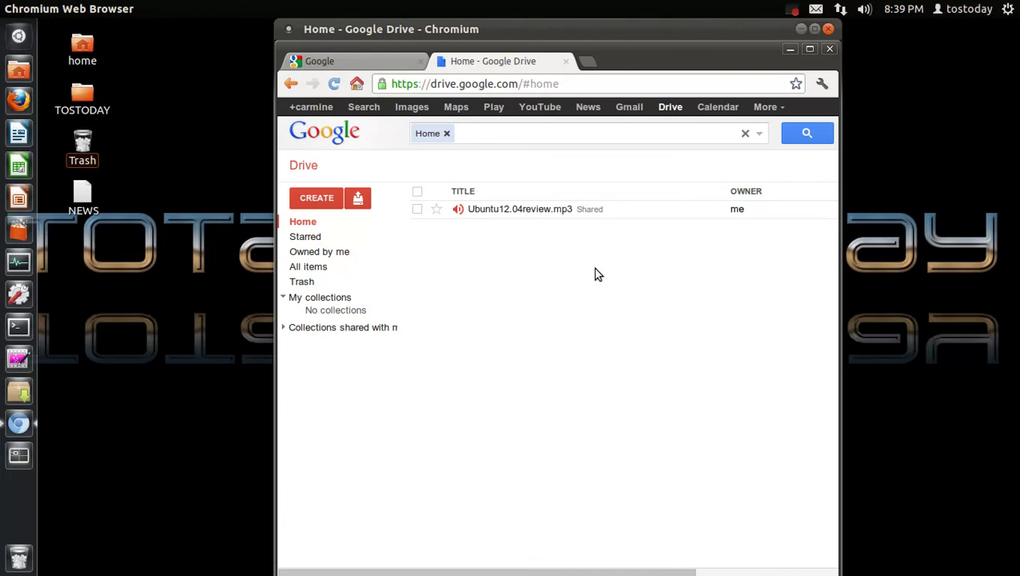
{"action": "left_click", "coordinate": [83, 191]}
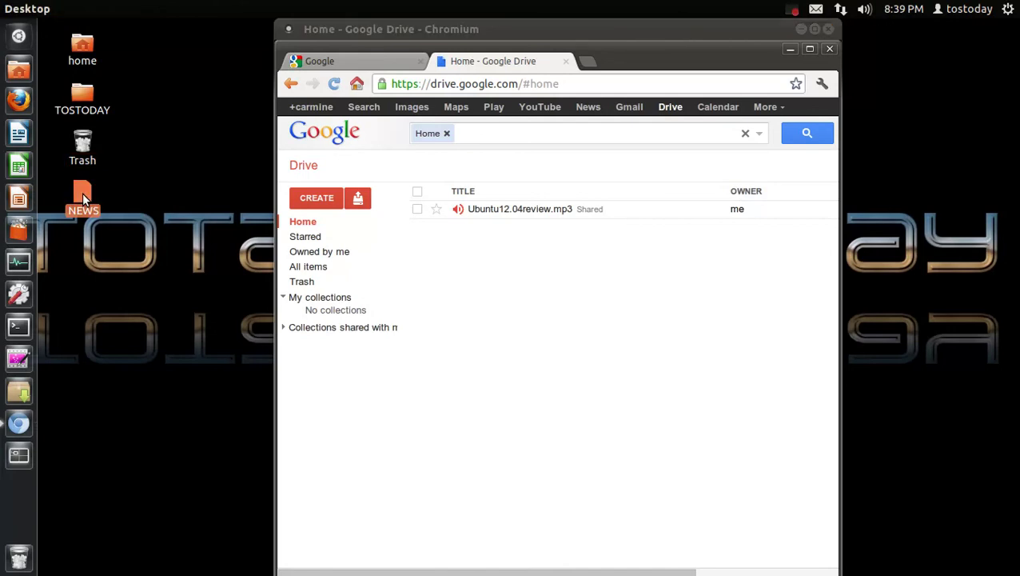
{"action": "left_click_drag", "start_coordinate": [82, 193], "coordinate": [672, 330]}
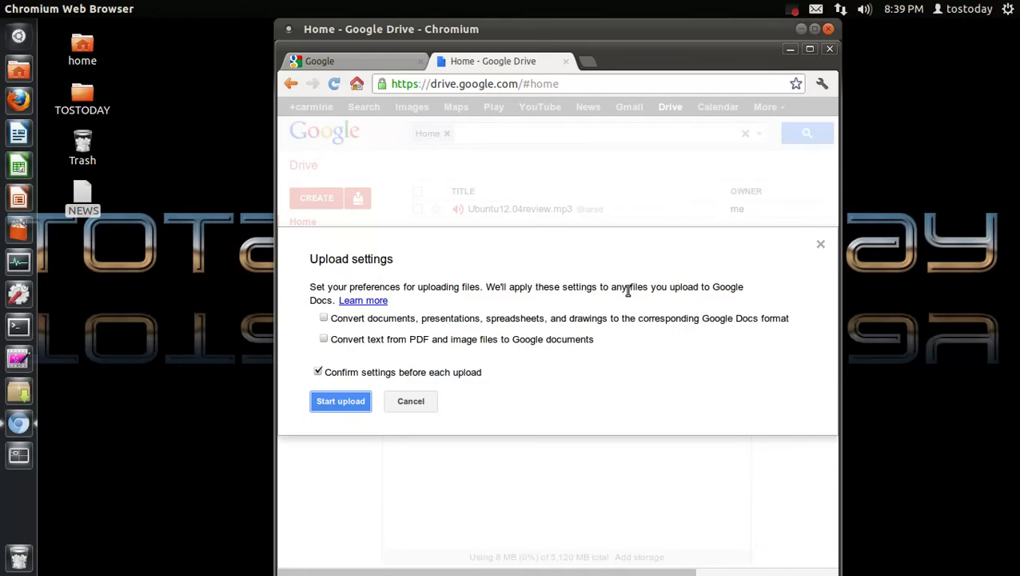
{"action": "left_click", "coordinate": [342, 401]}
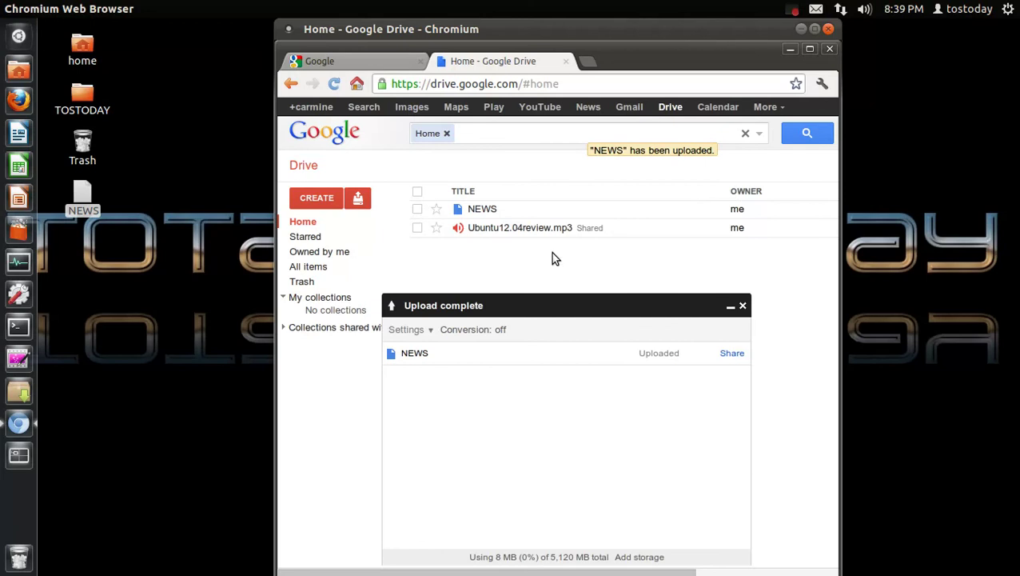
{"action": "left_click", "coordinate": [742, 304]}
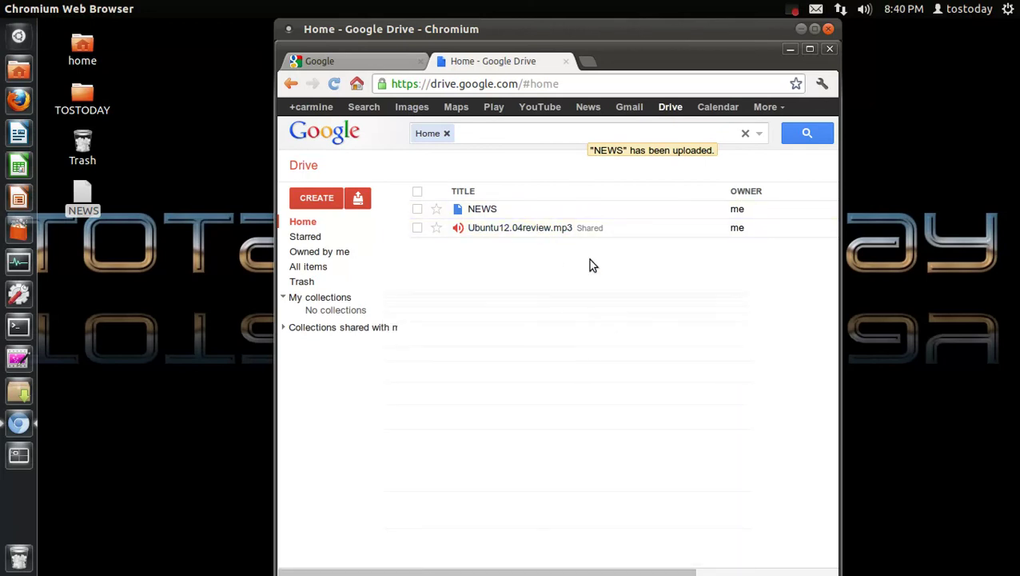
Delete the NEWS copy in Trash forever, emptying Trash, then go back to Home
{"action": "right_click", "coordinate": [489, 214]}
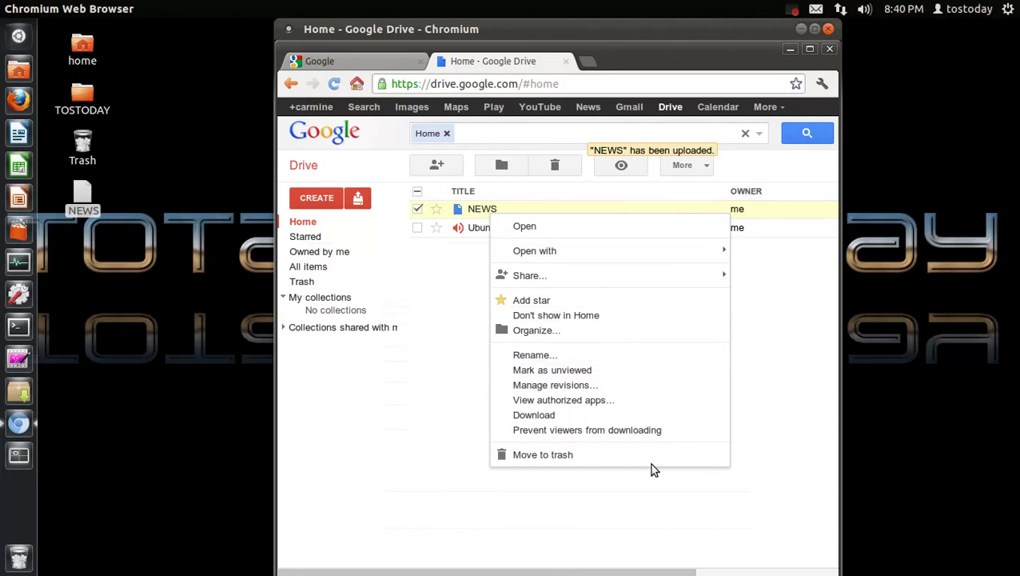
{"action": "left_click", "coordinate": [428, 357]}
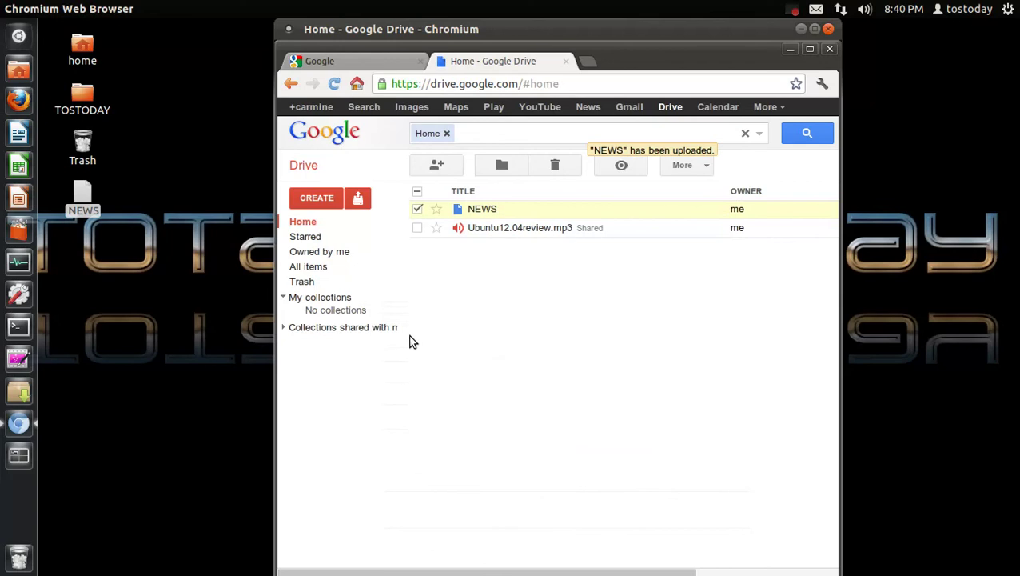
{"action": "left_click", "coordinate": [300, 281]}
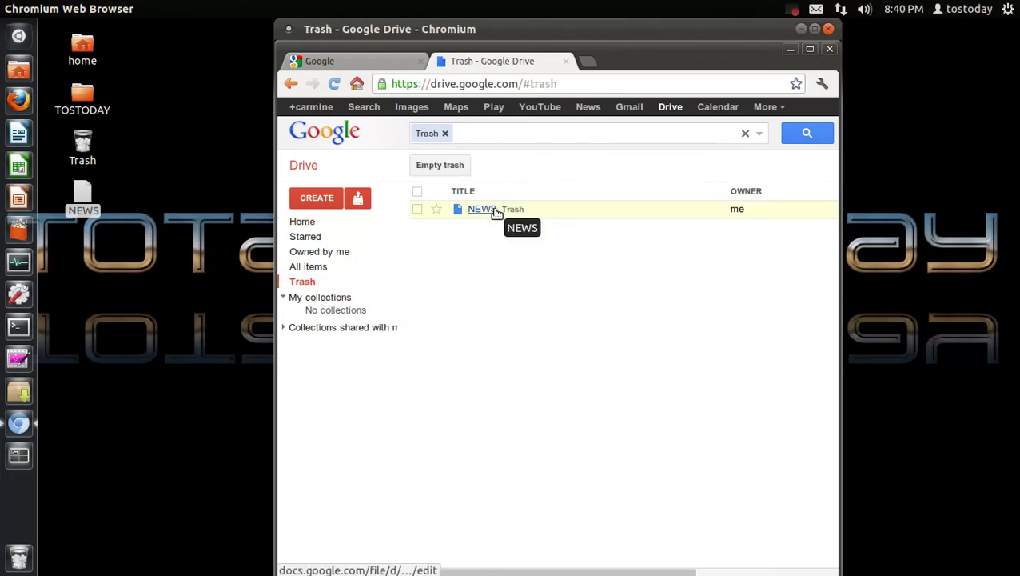
{"action": "right_click", "coordinate": [553, 214]}
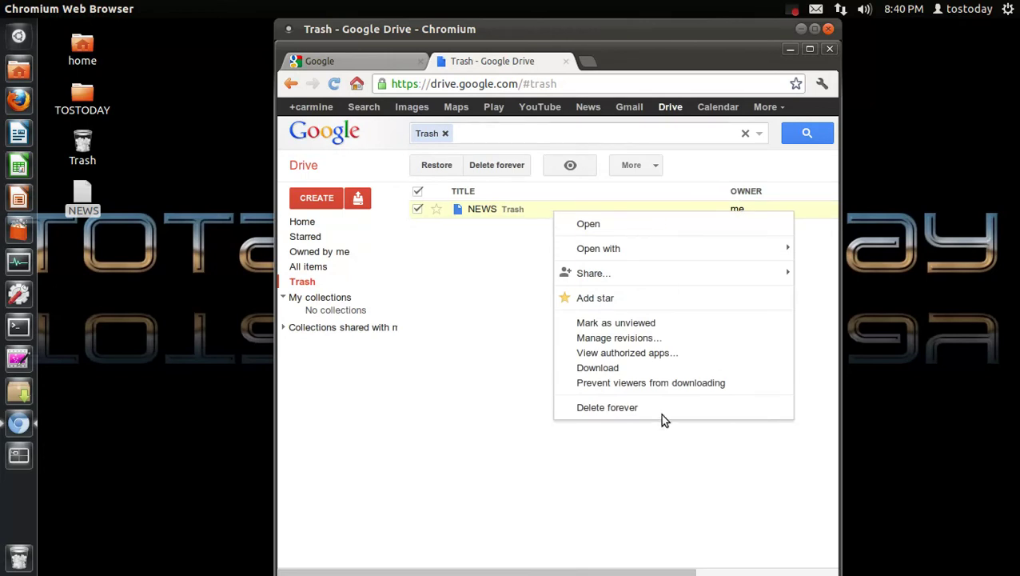
{"action": "left_click", "coordinate": [601, 408]}
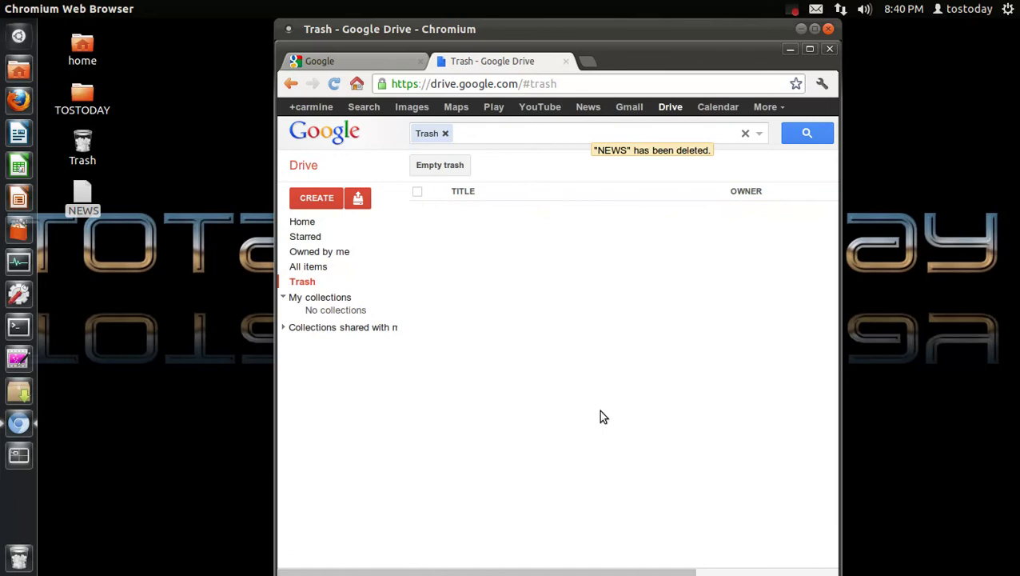
{"action": "left_click", "coordinate": [303, 222]}
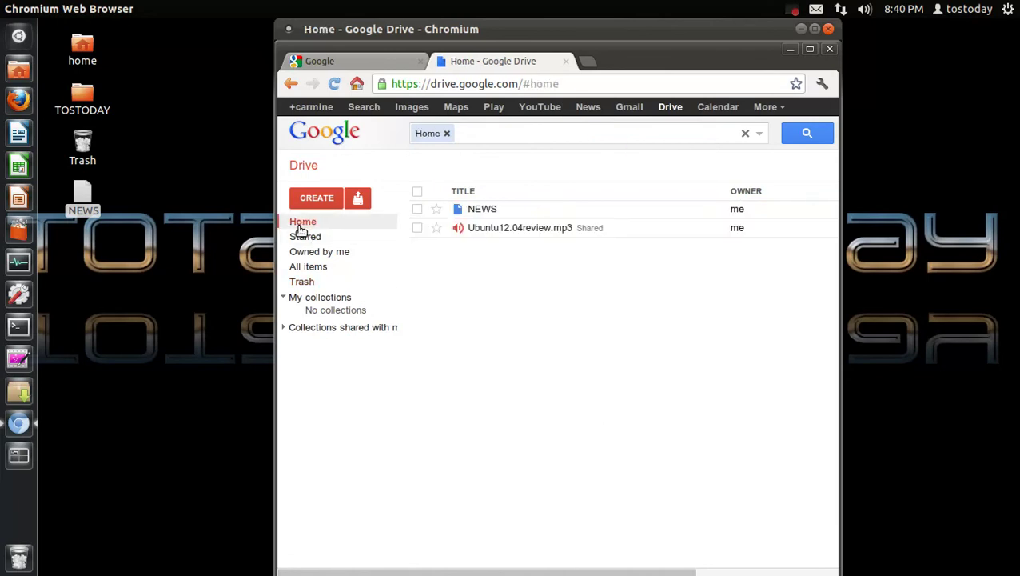
Show the CREATE menu, then the upload menu with its files, folder and Settings options
{"action": "left_click", "coordinate": [316, 199]}
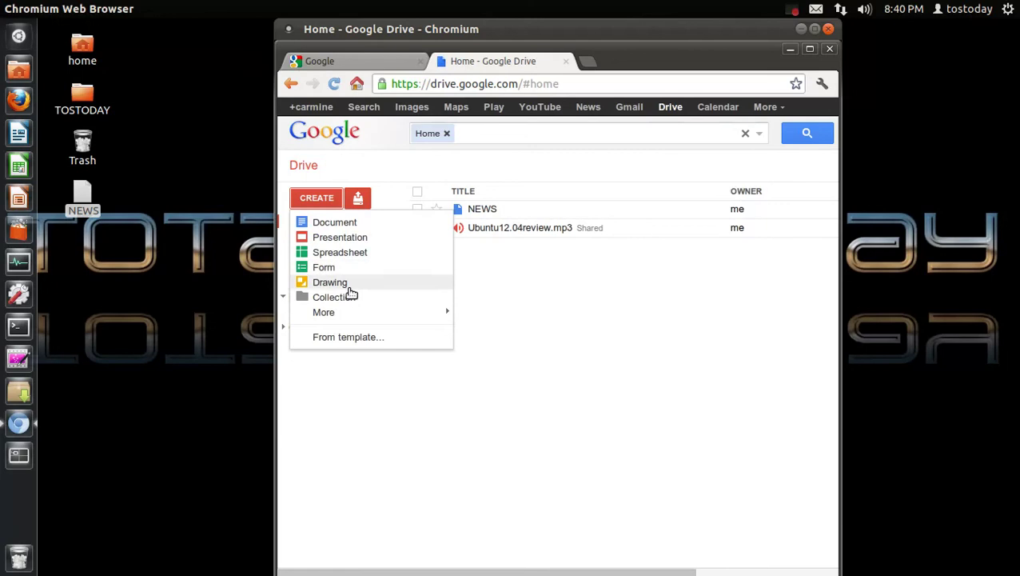
{"action": "mouse_move", "coordinate": [345, 316]}
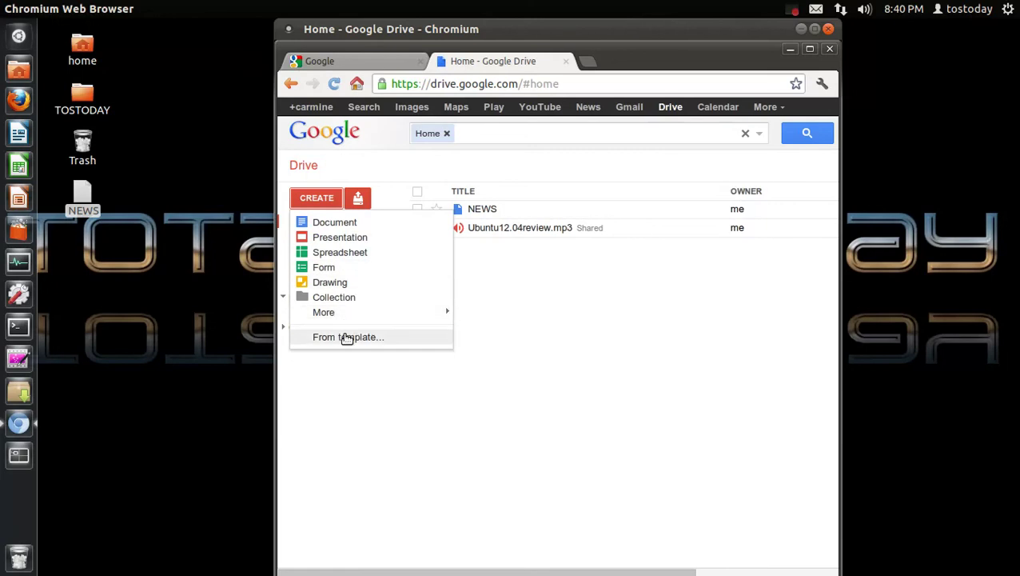
{"action": "left_click", "coordinate": [357, 199]}
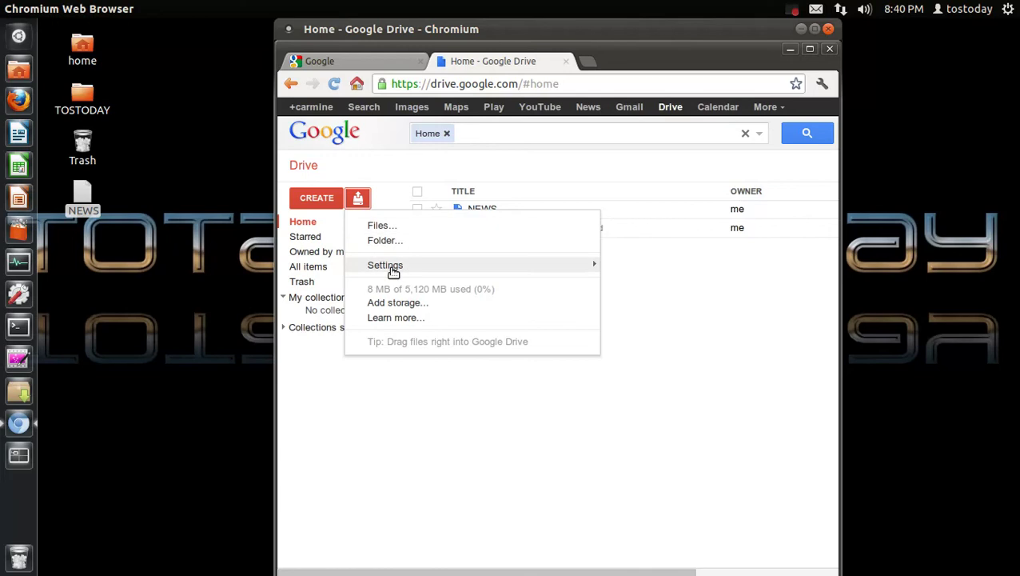
{"action": "mouse_move", "coordinate": [393, 272]}
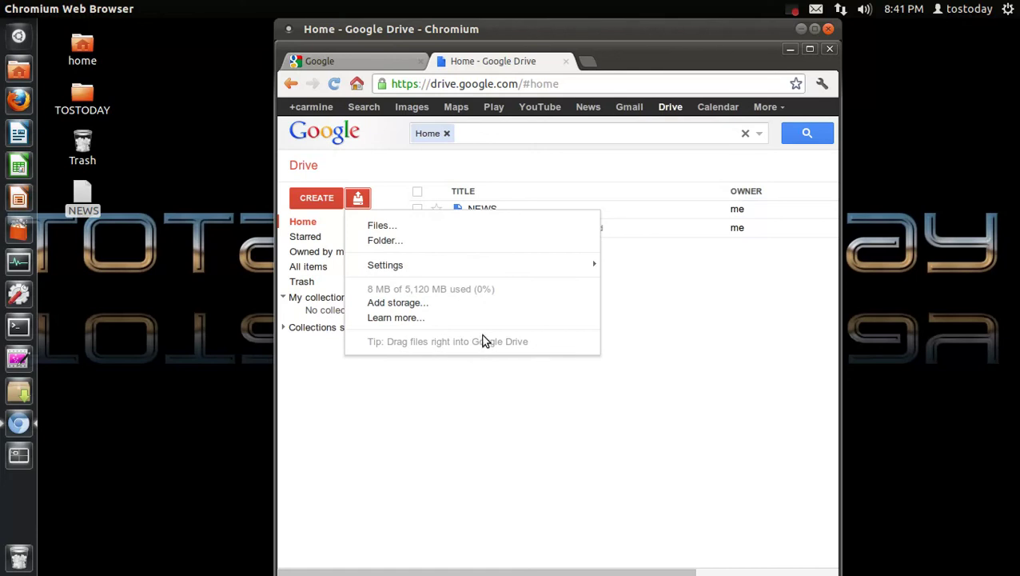
Open the Ubuntu12.04review.mp3 file page from the Home list
{"action": "left_click", "coordinate": [559, 157]}
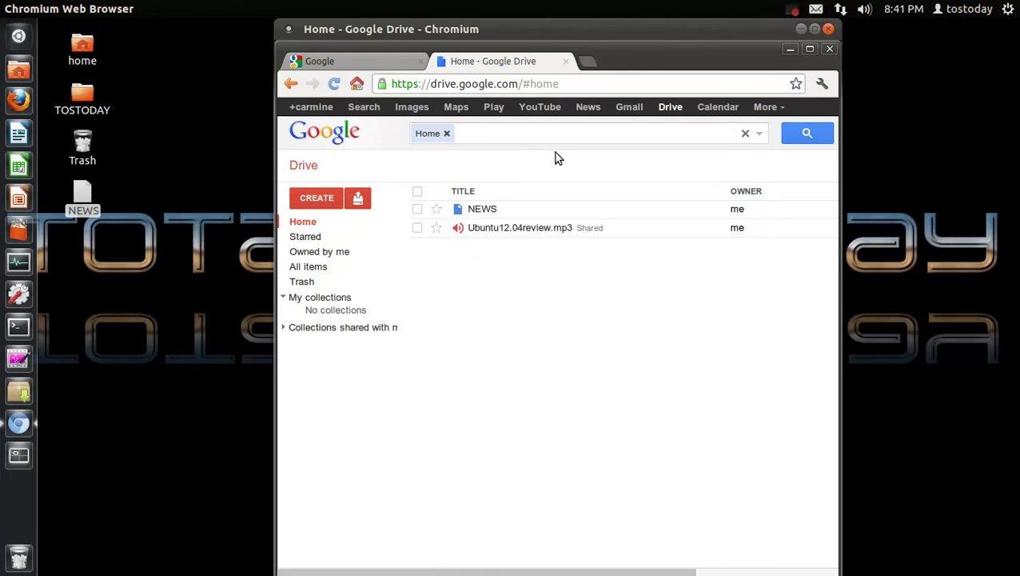
{"action": "right_click", "coordinate": [509, 232]}
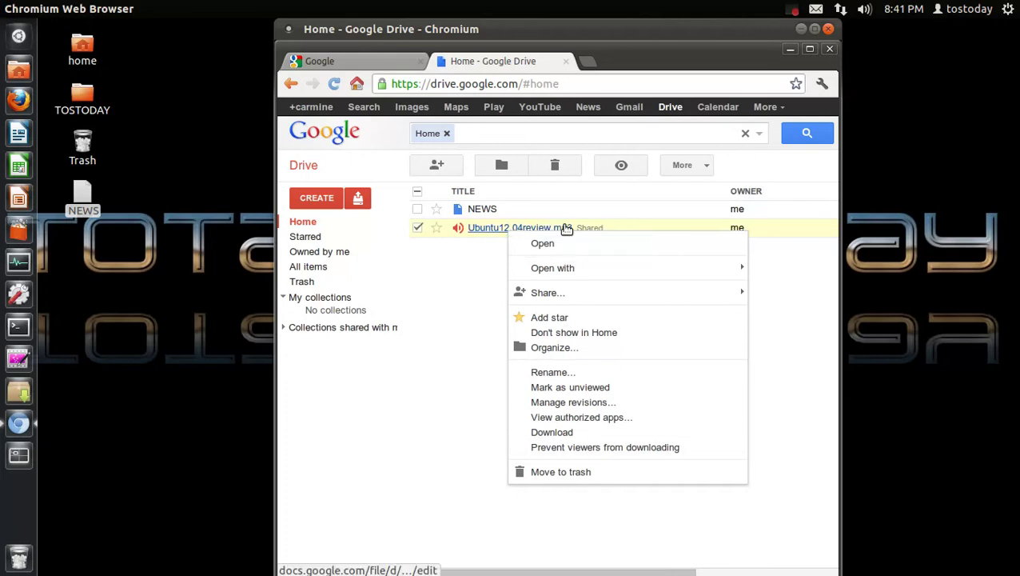
{"action": "left_click", "coordinate": [476, 250]}
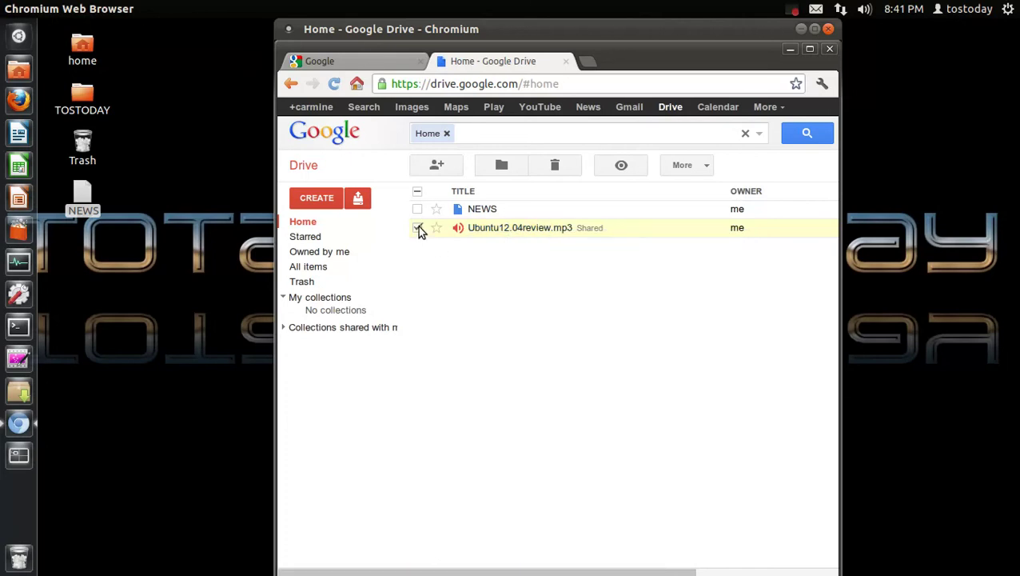
{"action": "left_click", "coordinate": [417, 227]}
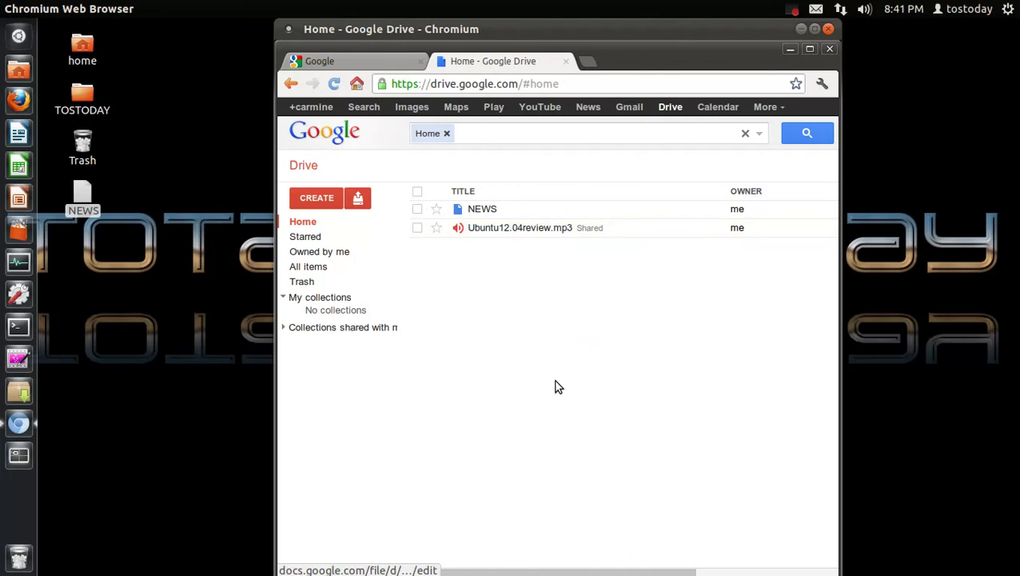
{"action": "left_click", "coordinate": [564, 229]}
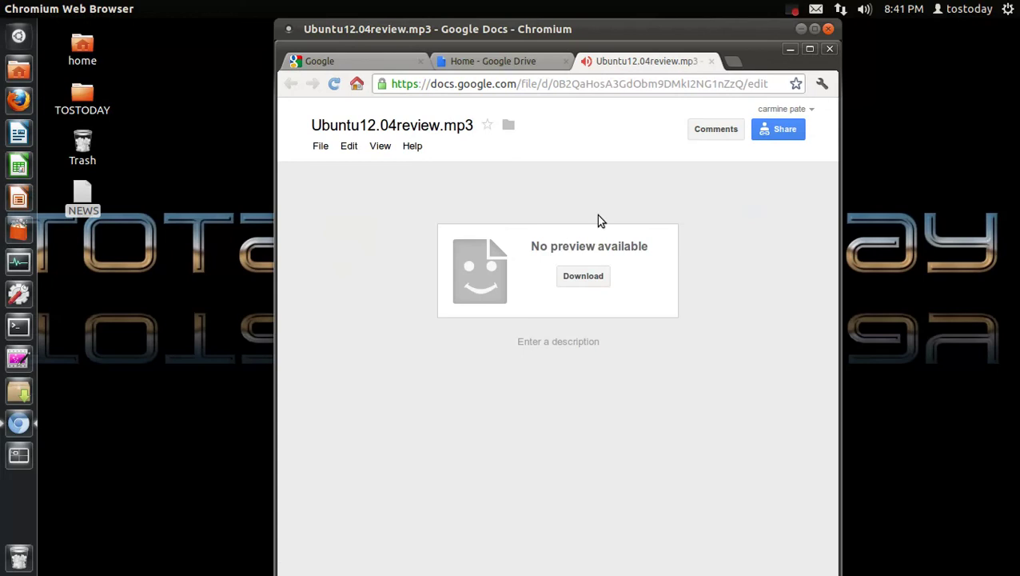
Download the mp3 and view its progress on Chromium's Downloads page
{"action": "left_click_drag", "start_coordinate": [391, 83], "coordinate": [768, 84]}
{"action": "left_click", "coordinate": [709, 227]}
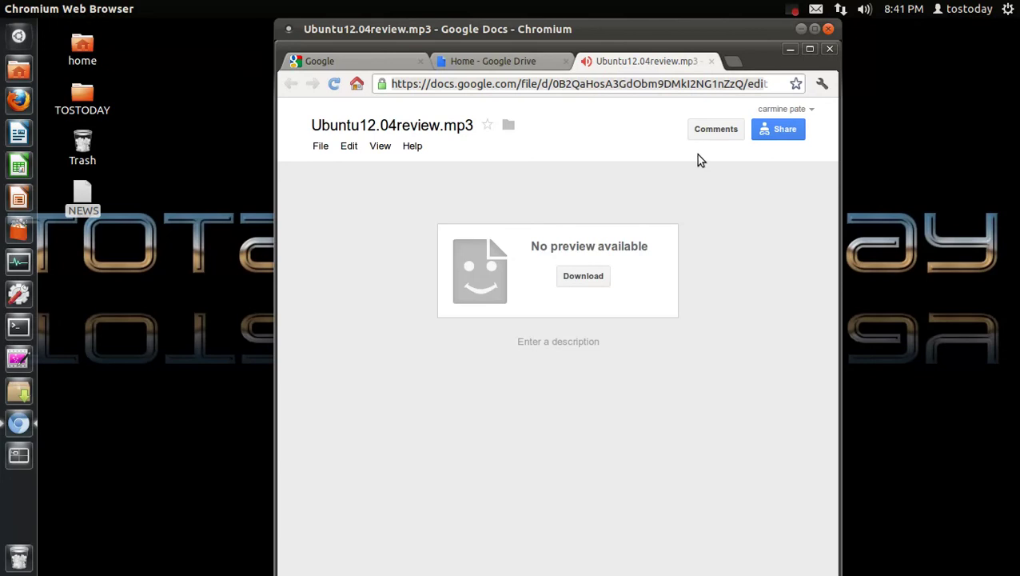
{"action": "left_click", "coordinate": [583, 277]}
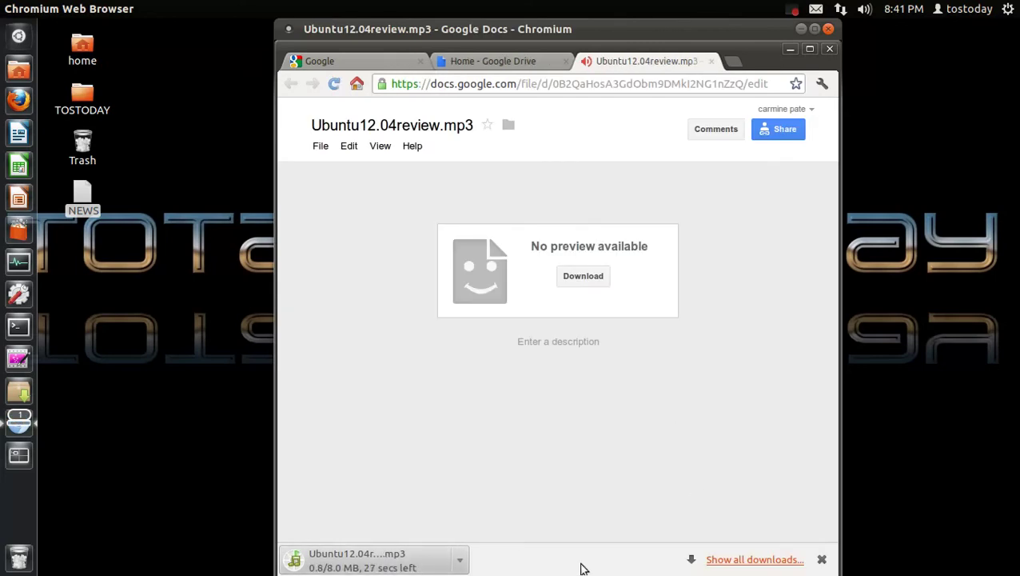
{"action": "left_click", "coordinate": [742, 559]}
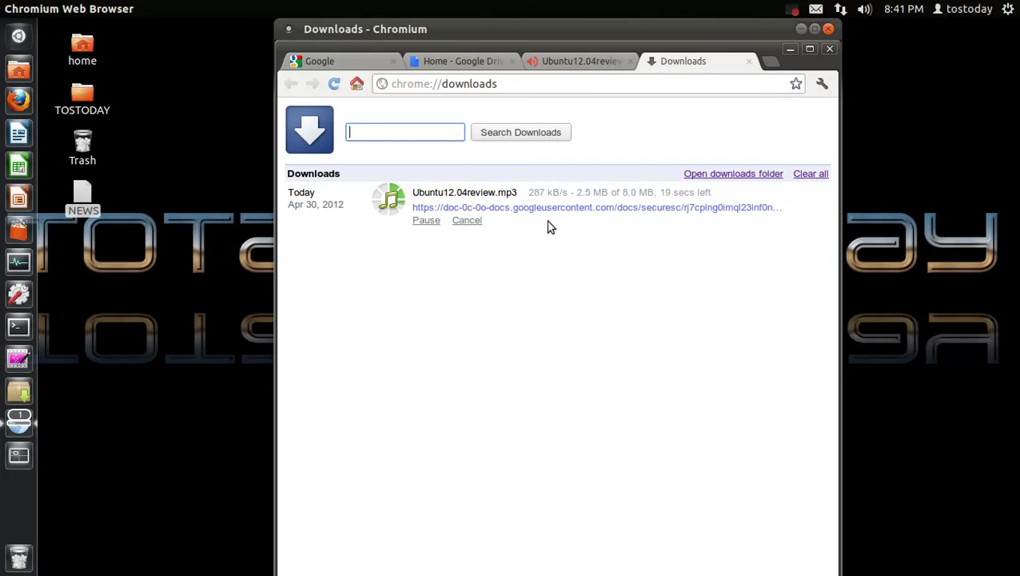
Cancel the mp3 download, clear the downloads list, and close the Downloads and mp3 tabs
{"action": "left_click", "coordinate": [470, 222]}
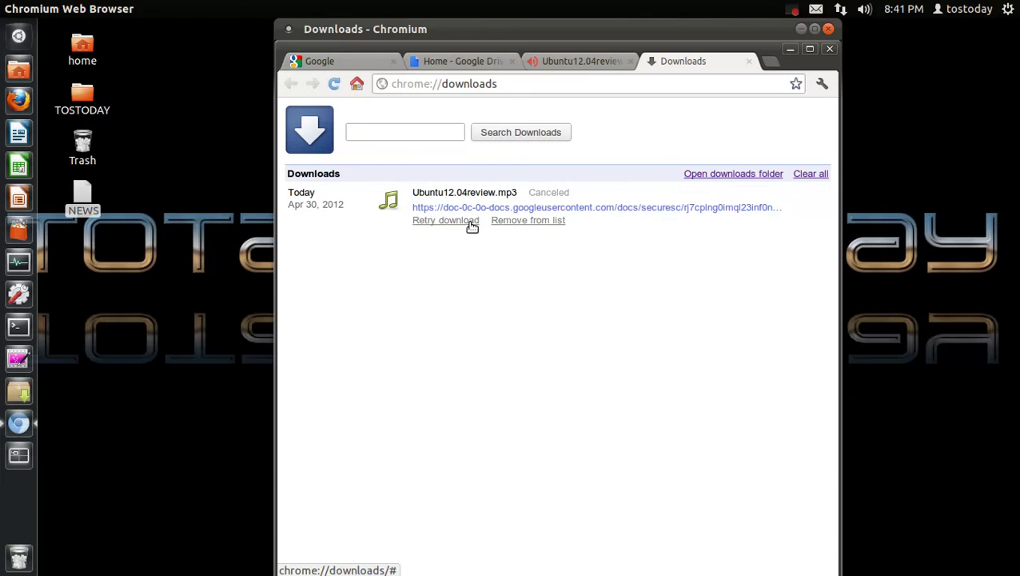
{"action": "left_click", "coordinate": [812, 175]}
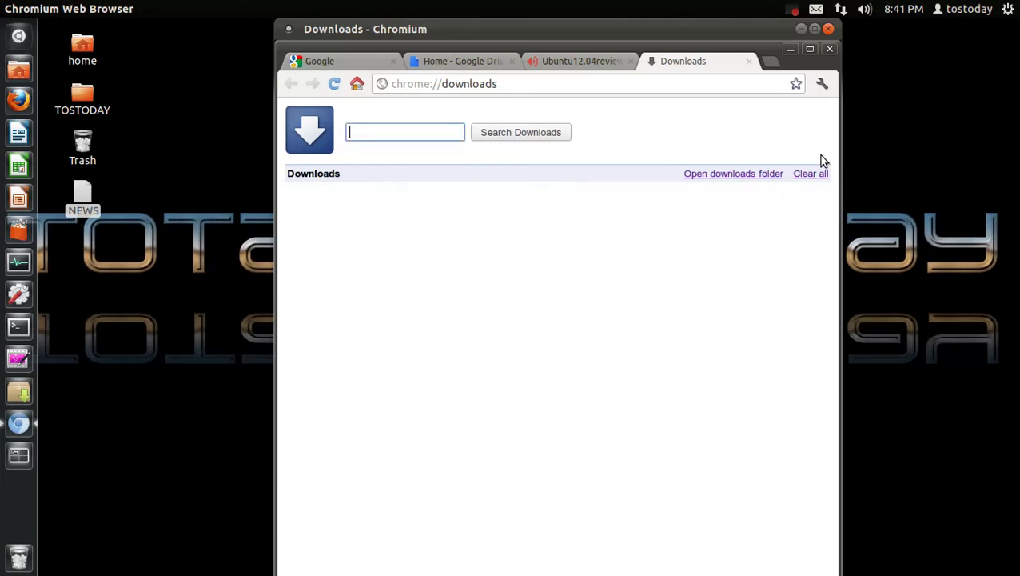
{"action": "left_click", "coordinate": [749, 61]}
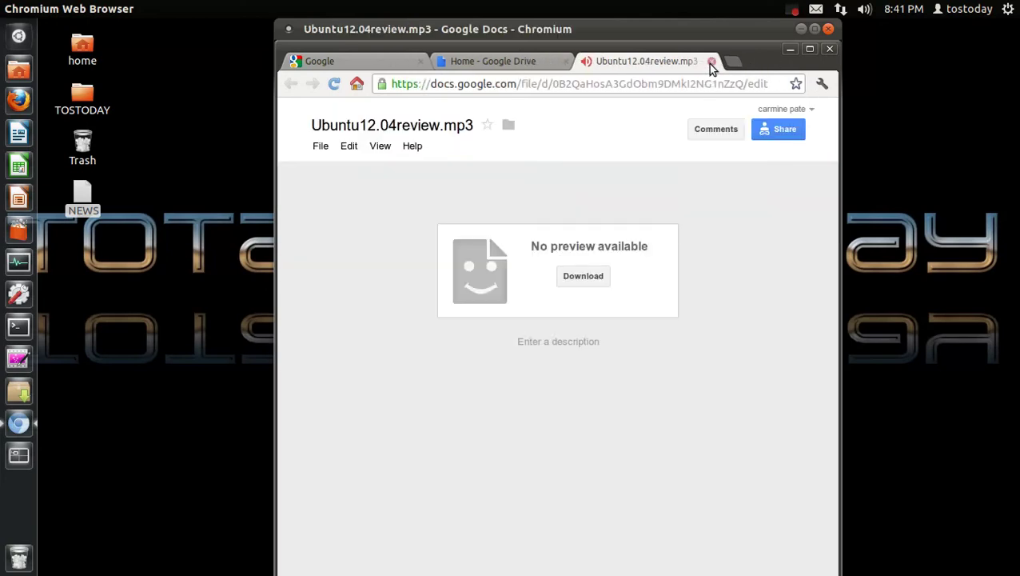
{"action": "left_click", "coordinate": [710, 63]}
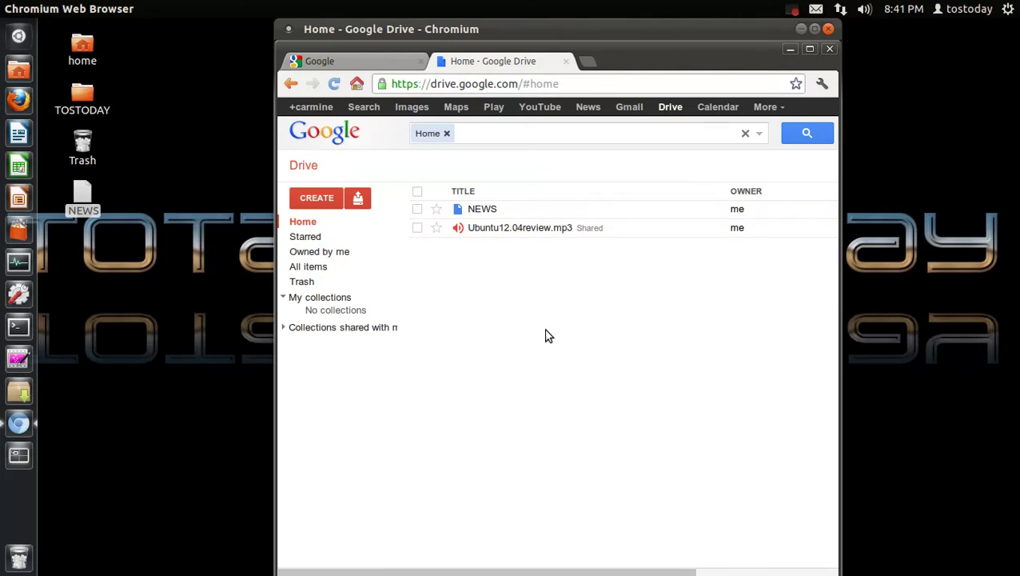
{"action": "left_click", "coordinate": [312, 169]}
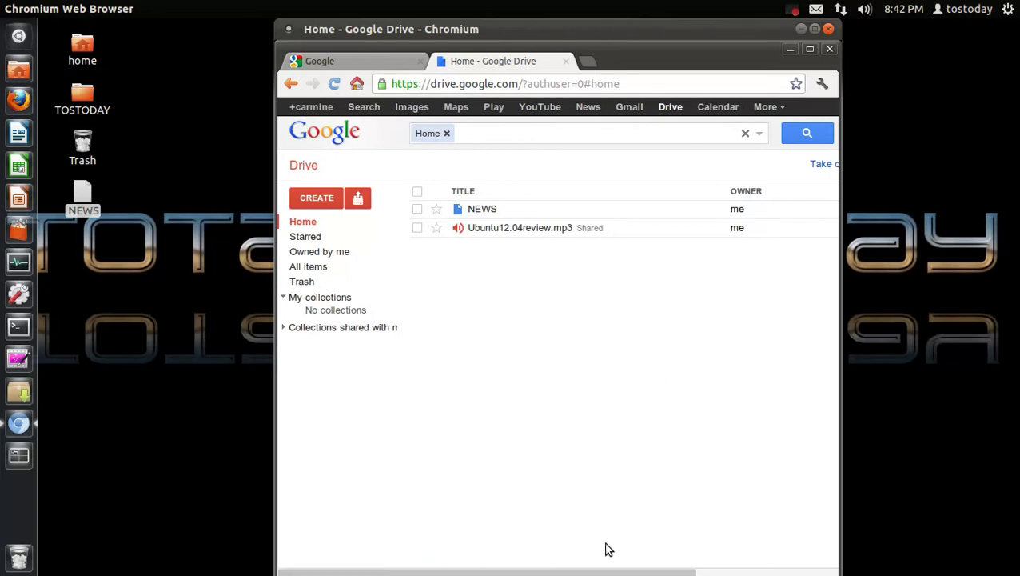
{"action": "left_click_drag", "start_coordinate": [618, 571], "coordinate": [757, 571]}
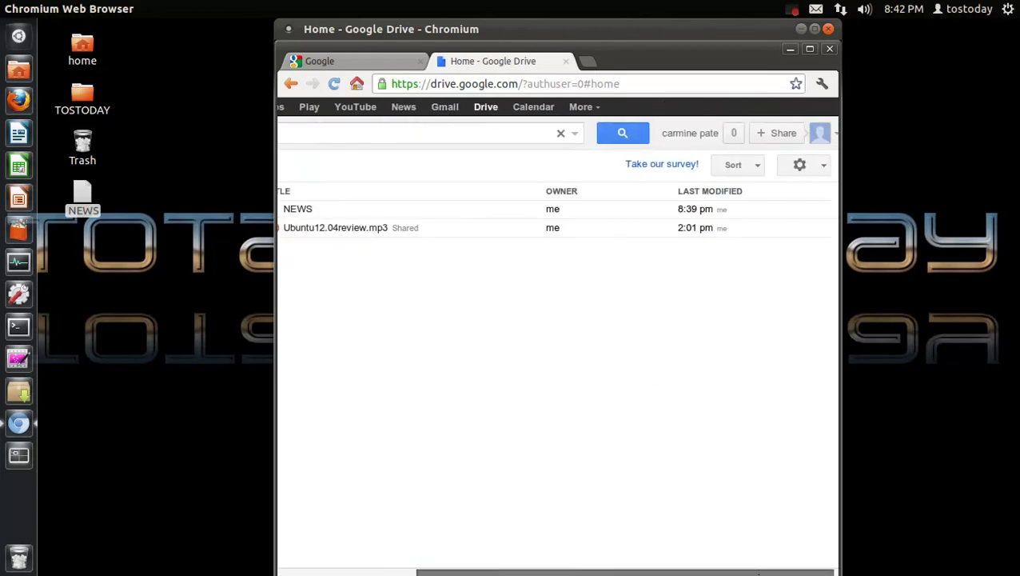
{"action": "left_click", "coordinate": [798, 164]}
{"action": "left_click", "coordinate": [743, 440]}
{"action": "left_click_drag", "start_coordinate": [722, 569], "coordinate": [512, 569]}
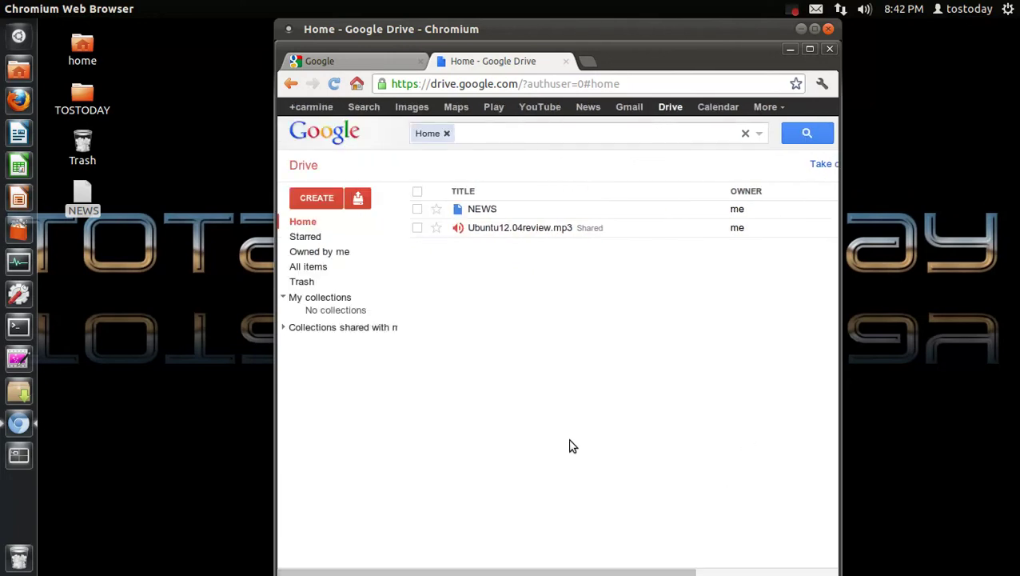